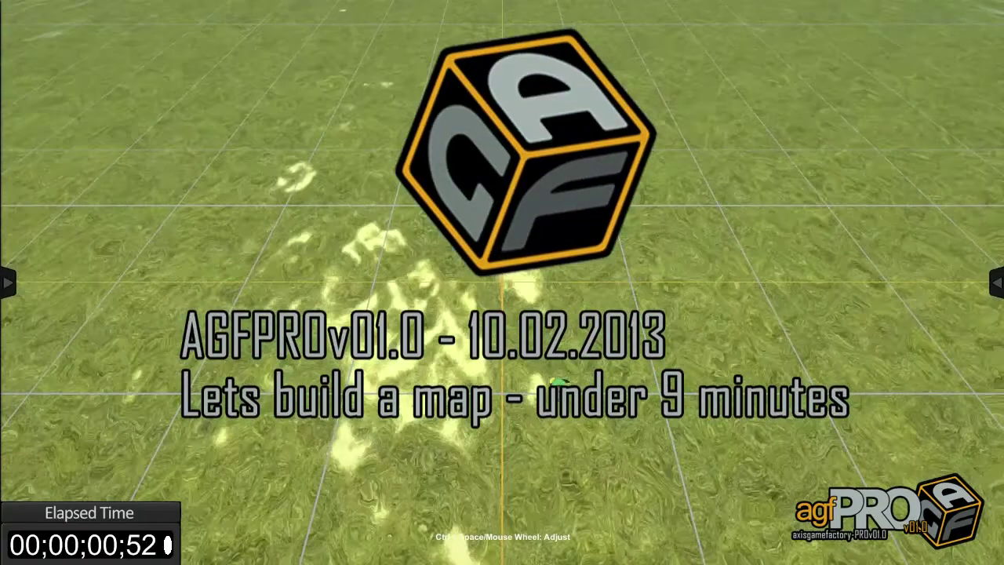
Step: Select the Terrain sculpting brush from the Space radial menu
key(space)
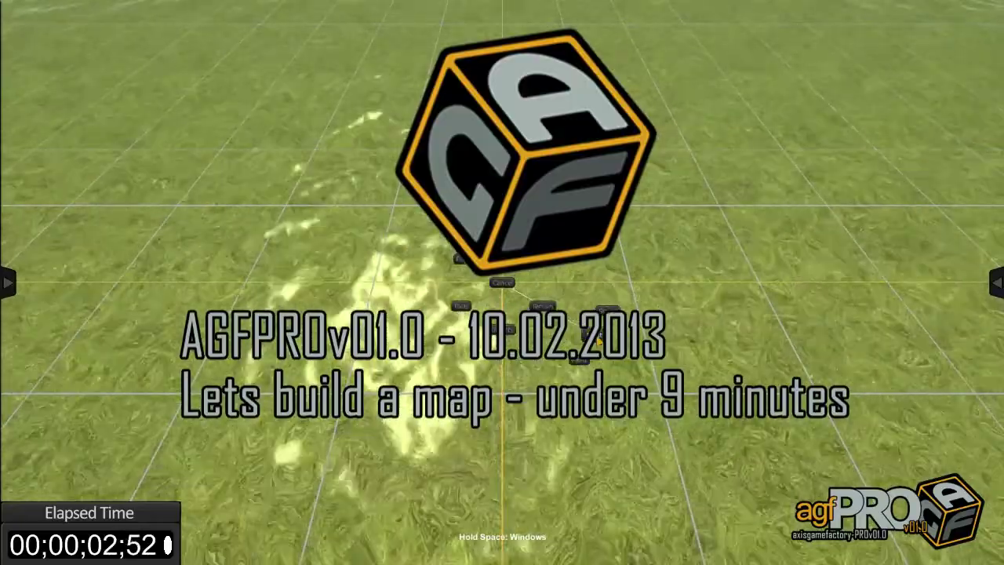
click(510, 327)
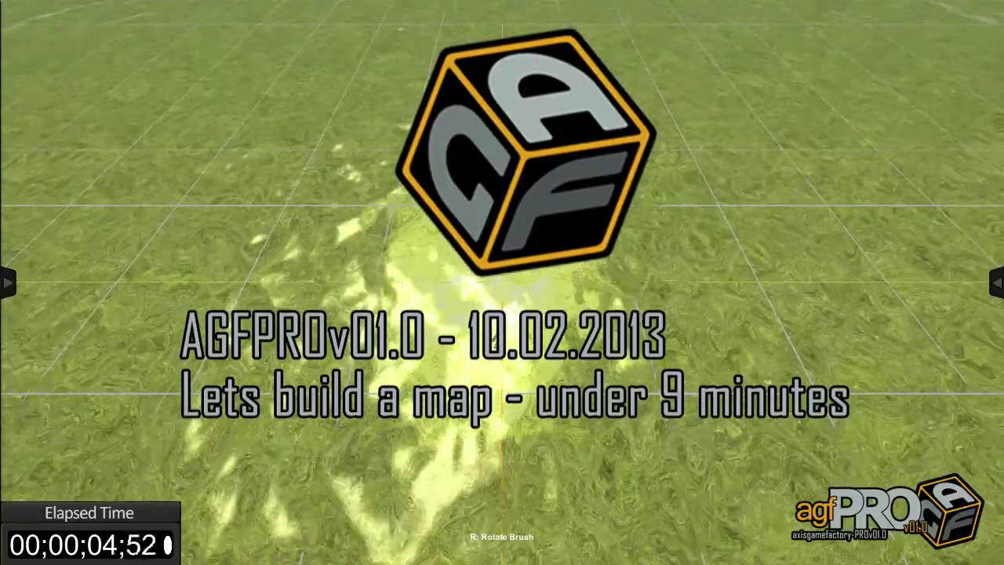
Step: Raise a tall, wide rocky mound at the centre of the grass map
mouse_move(481, 349)
mouse_down()
mouse_move(436, 290)
mouse_move(650, 223)
mouse_move(444, 306)
mouse_up()
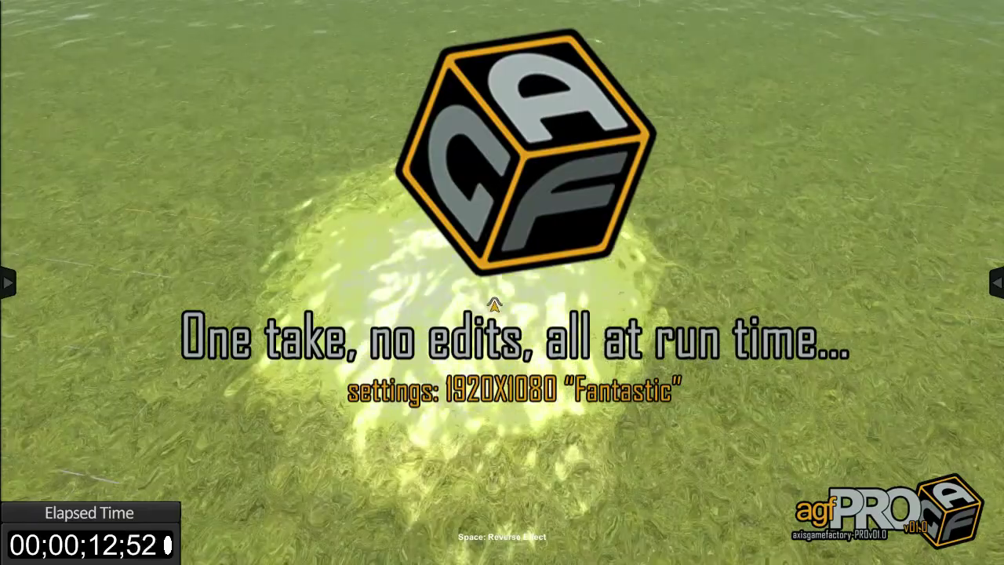
mouse_move(444, 305)
mouse_down()
mouse_move(519, 292)
mouse_move(735, 399)
mouse_up()
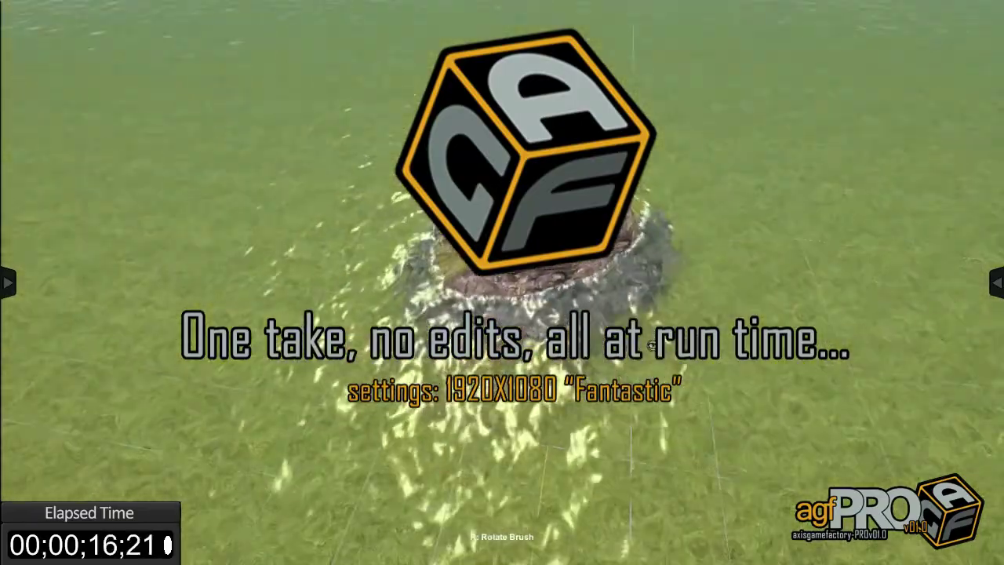
drag(652, 345, 609, 305)
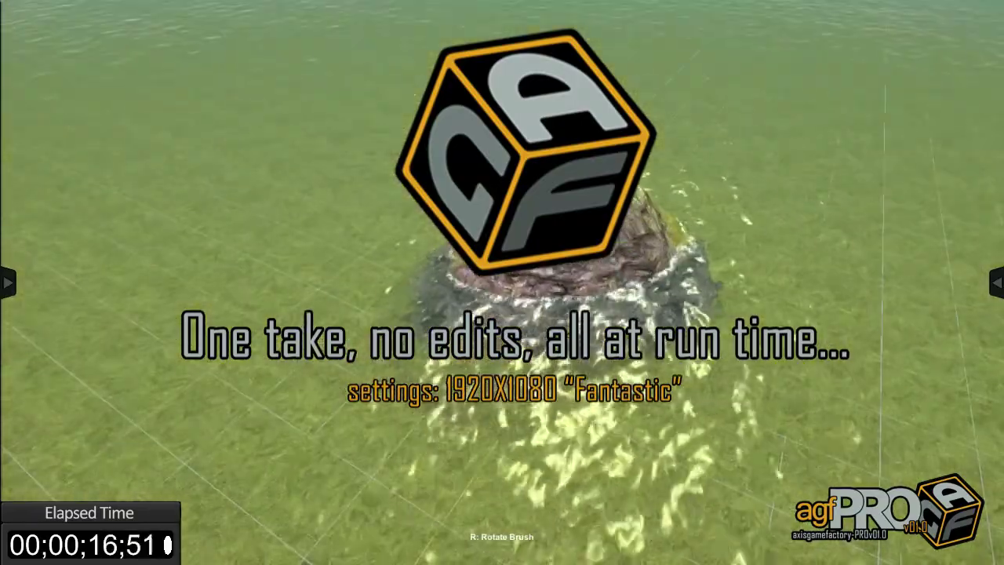